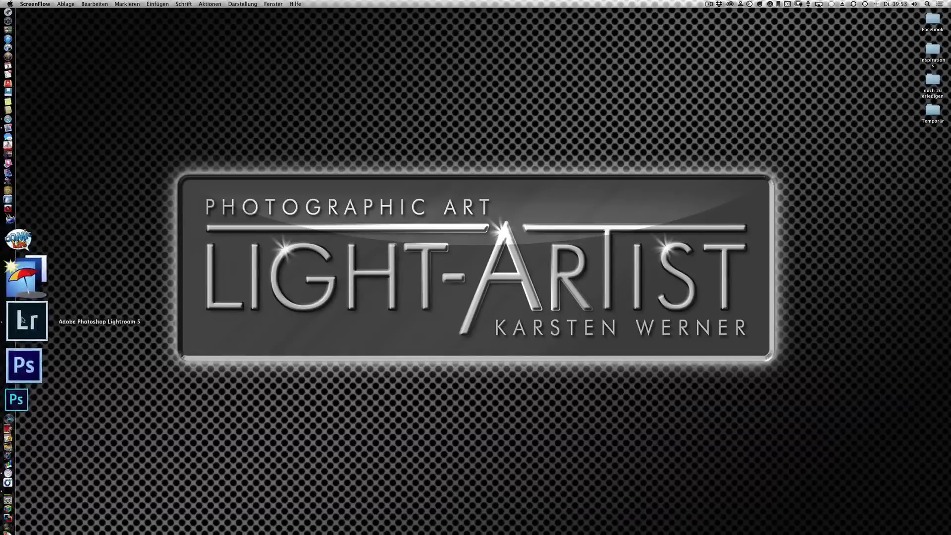
Bring Lightroom forward and open the selected knight portrait in the Entwickeln (Develop) module.
{"action": "left_click", "coordinate": [47, 317]}
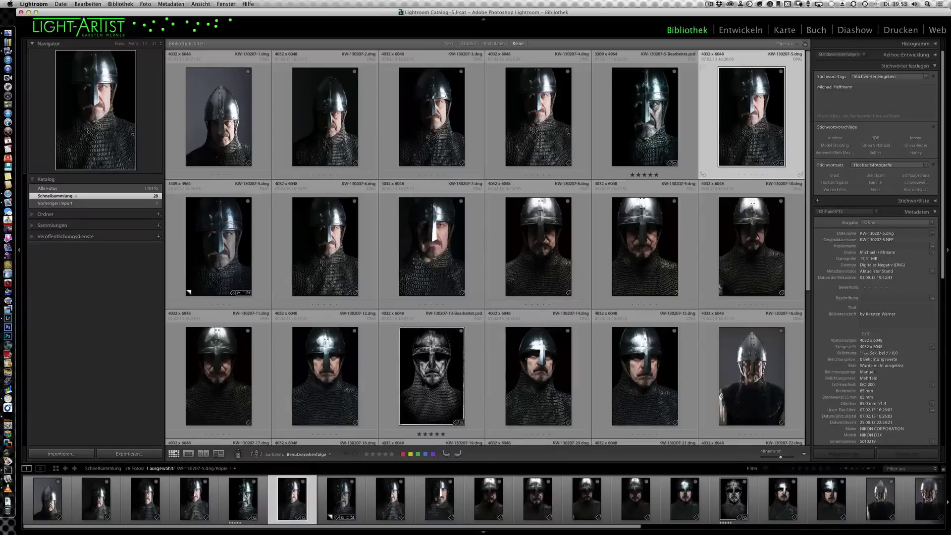
{"action": "left_click", "coordinate": [740, 31]}
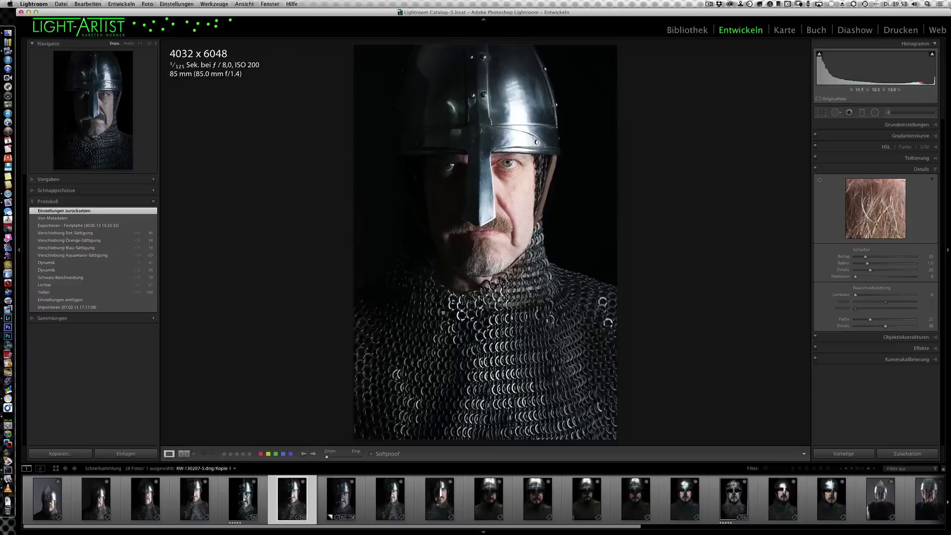
Compare the portrait versions in the filmstrip, then view the unedited virtual copy at 1:1 on the eye.
{"action": "left_click", "coordinate": [341, 496]}
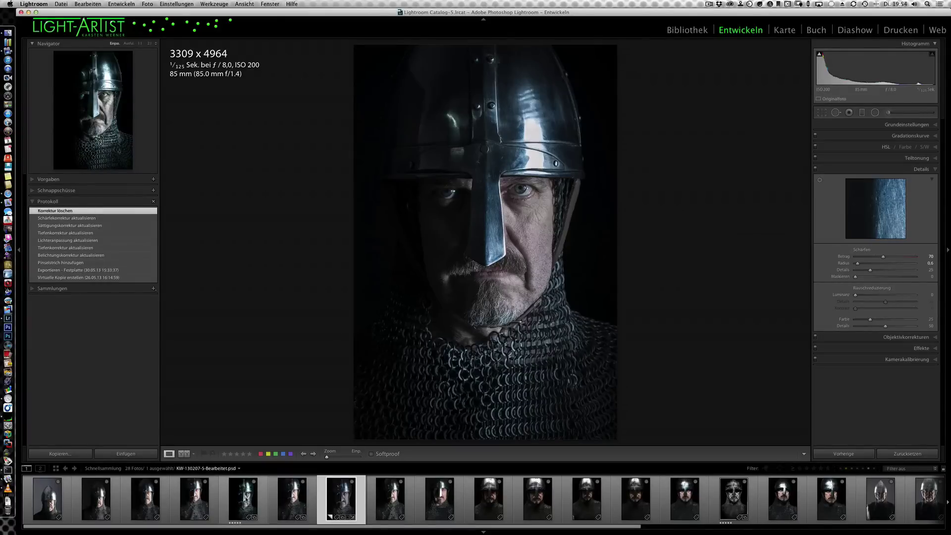
{"action": "left_click", "coordinate": [243, 498]}
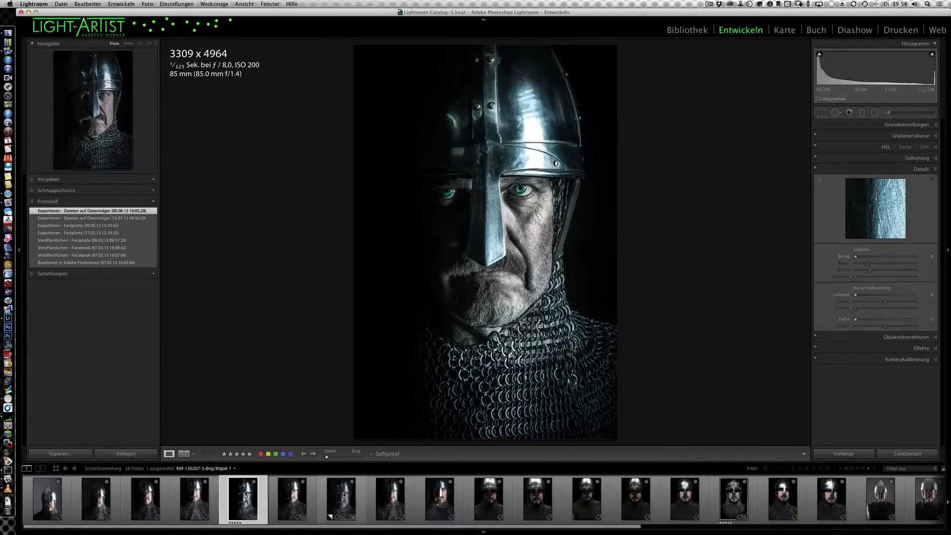
{"action": "left_click", "coordinate": [343, 499]}
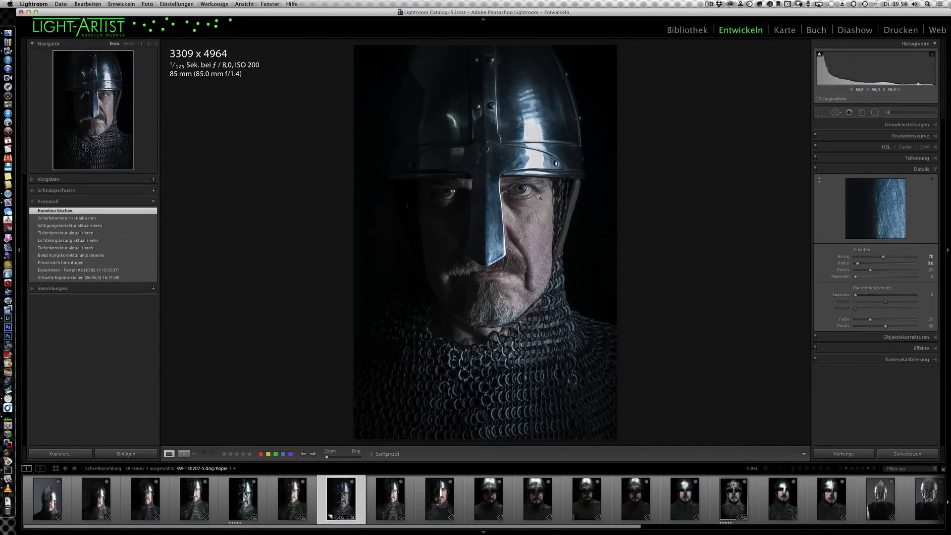
{"action": "left_click", "coordinate": [520, 190]}
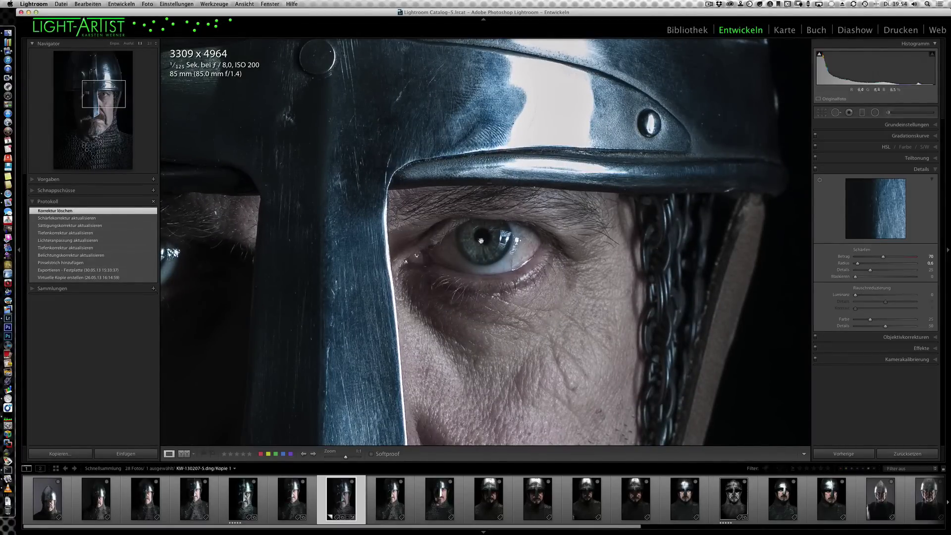
Activate the Adjustment Brush tool for painting local corrections.
{"action": "left_click", "coordinate": [889, 113]}
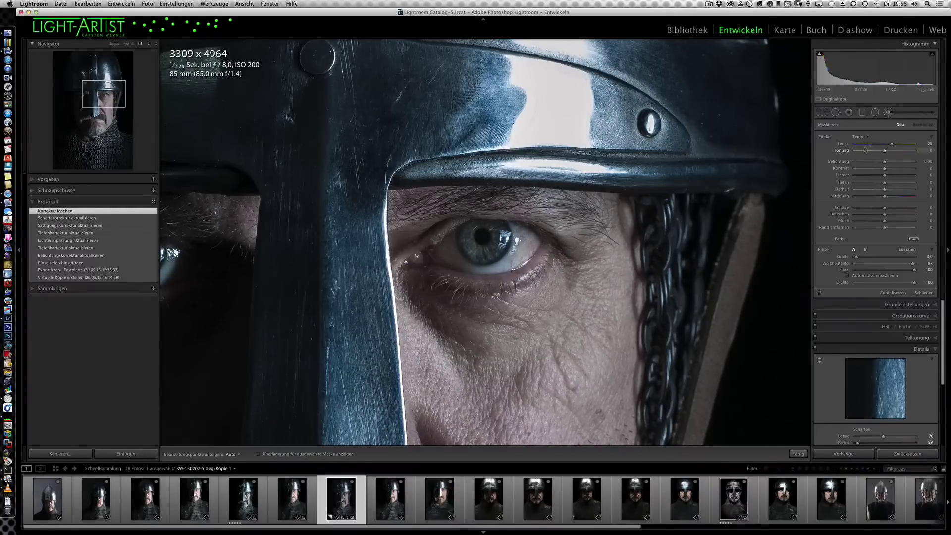
Load the Irisoptimierung brush preset and size the brush to fit the iris.
{"action": "left_click", "coordinate": [866, 138]}
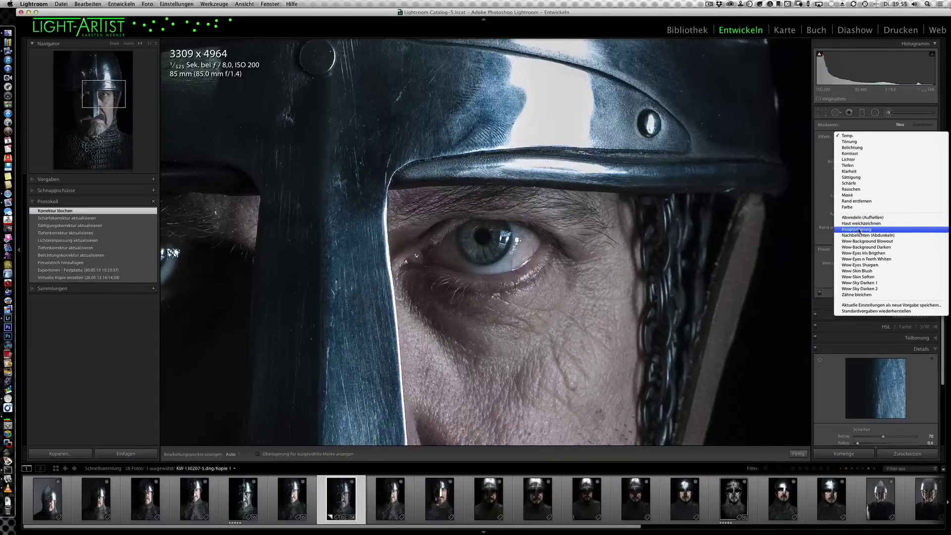
{"action": "left_click", "coordinate": [860, 229]}
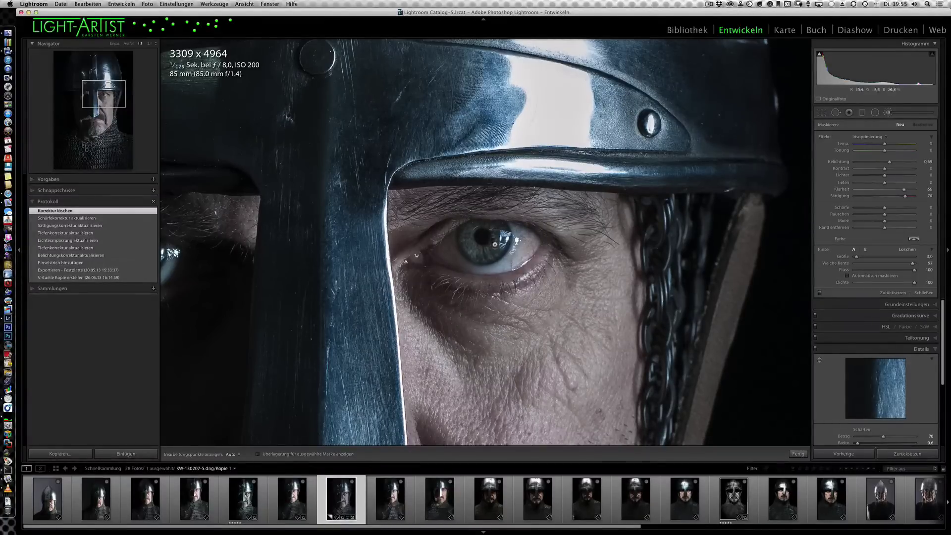
{"action": "key", "text": "bracketright"}
{"action": "key", "text": "bracketright"}
{"action": "key", "text": "bracketright"}
{"action": "key", "text": "bracketright"}
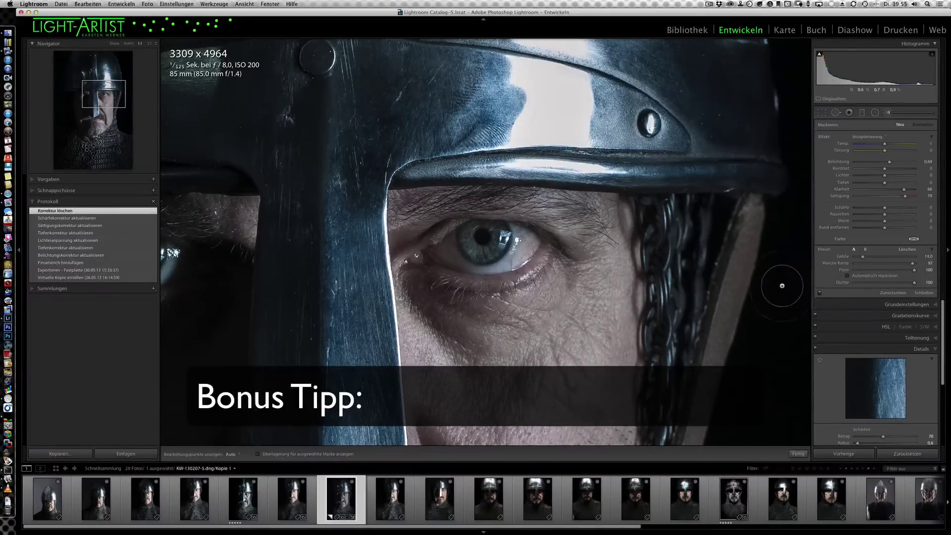
{"action": "key", "text": "bracketright"}
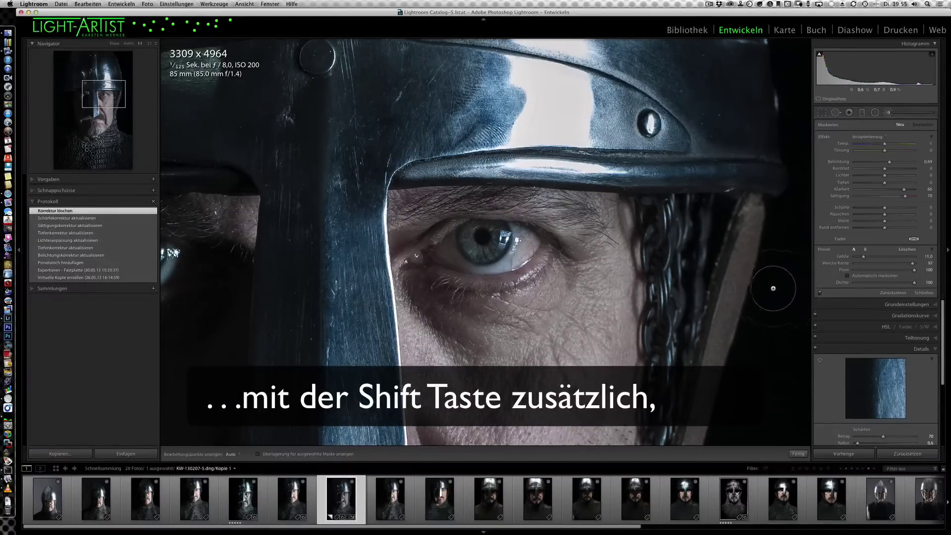
{"action": "key", "text": "bracketleft"}
{"action": "key", "text": "bracketleft"}
{"action": "key", "text": "bracketleft"}
{"action": "key", "text": "bracketleft"}
{"action": "key", "text": "bracketleft"}
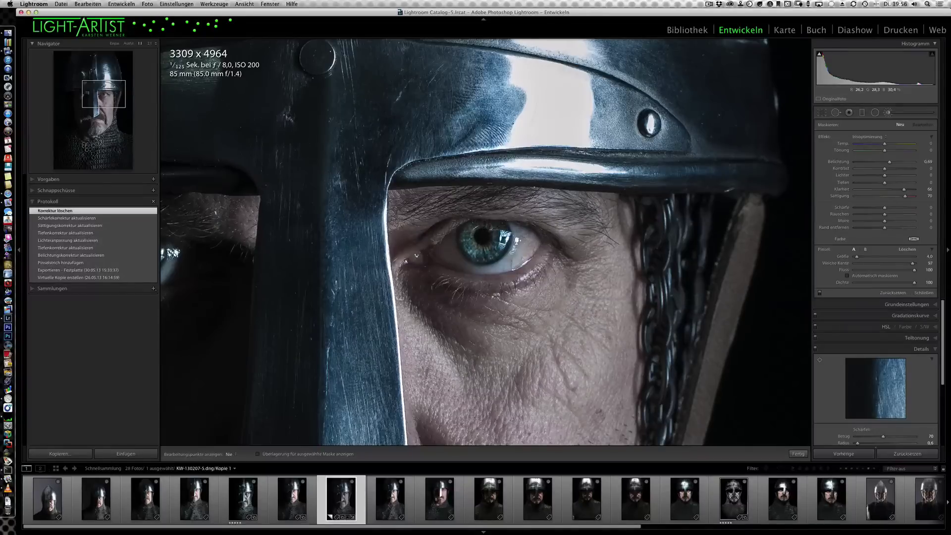
{"action": "left_click", "coordinate": [480, 252]}
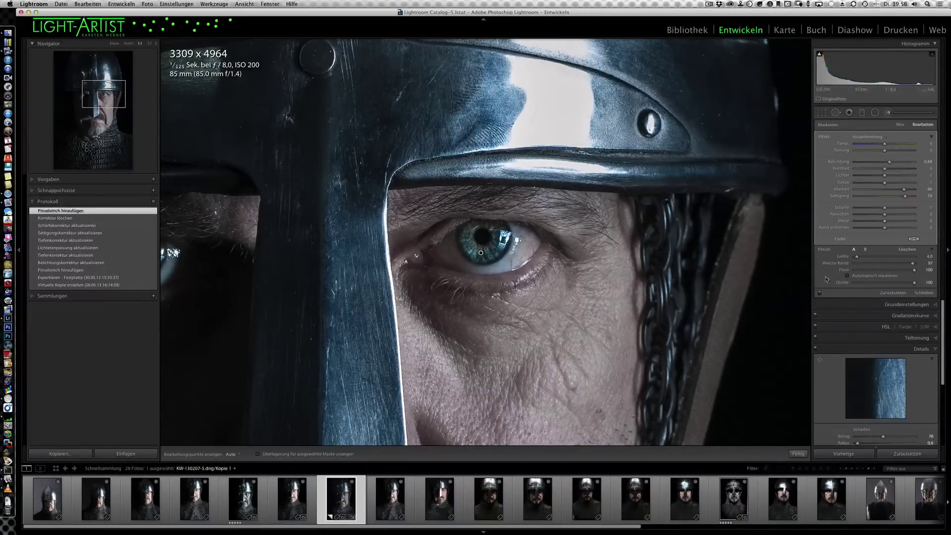
{"action": "left_click", "coordinate": [819, 293]}
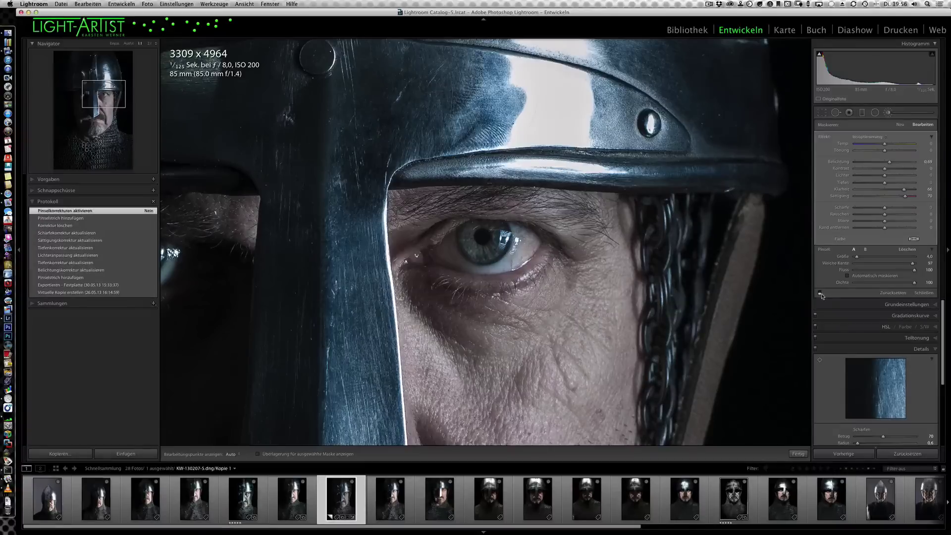
{"action": "left_click", "coordinate": [819, 293]}
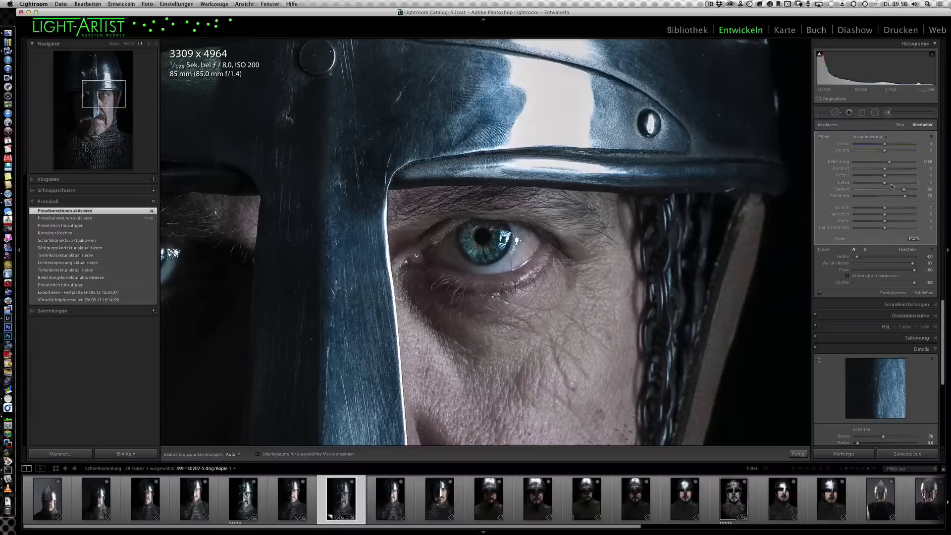
Refine the eye brush: brighter highlights, slightly lower exposure, more saturation and added noise reduction.
{"action": "mouse_move", "coordinate": [885, 175]}
{"action": "left_mouse_down"}
{"action": "mouse_move", "coordinate": [875, 183]}
{"action": "mouse_move", "coordinate": [891, 177]}
{"action": "mouse_move", "coordinate": [892, 163]}
{"action": "left_mouse_up"}
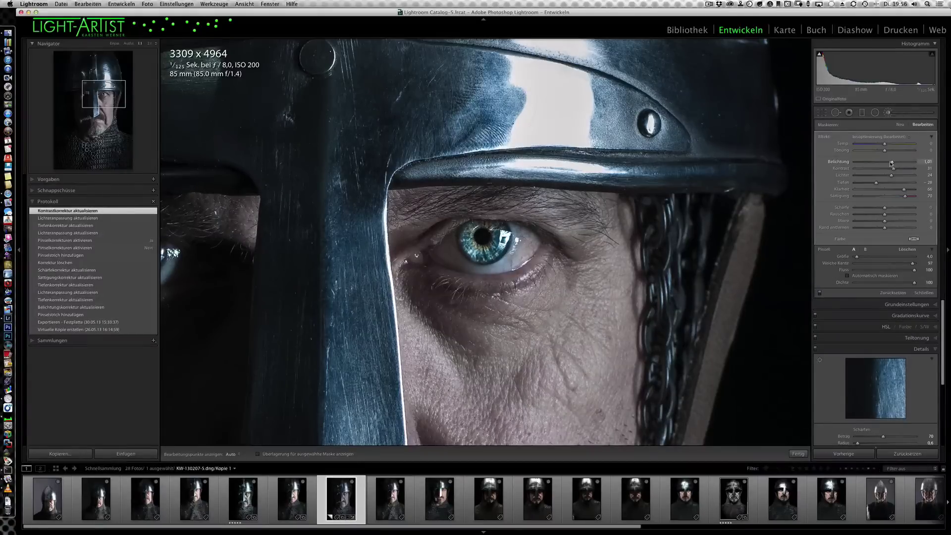
{"action": "left_click_drag", "start_coordinate": [891, 162], "coordinate": [889, 162]}
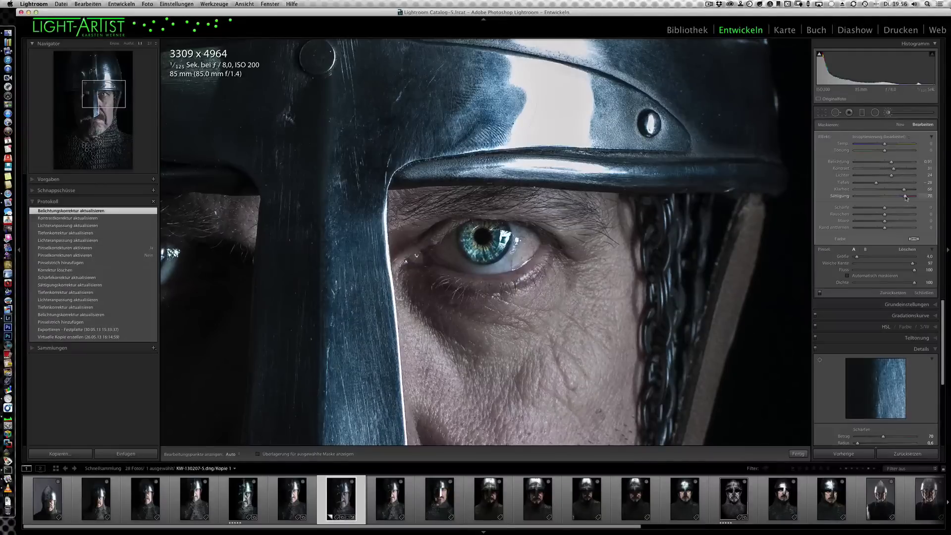
{"action": "left_click_drag", "start_coordinate": [905, 196], "coordinate": [893, 215]}
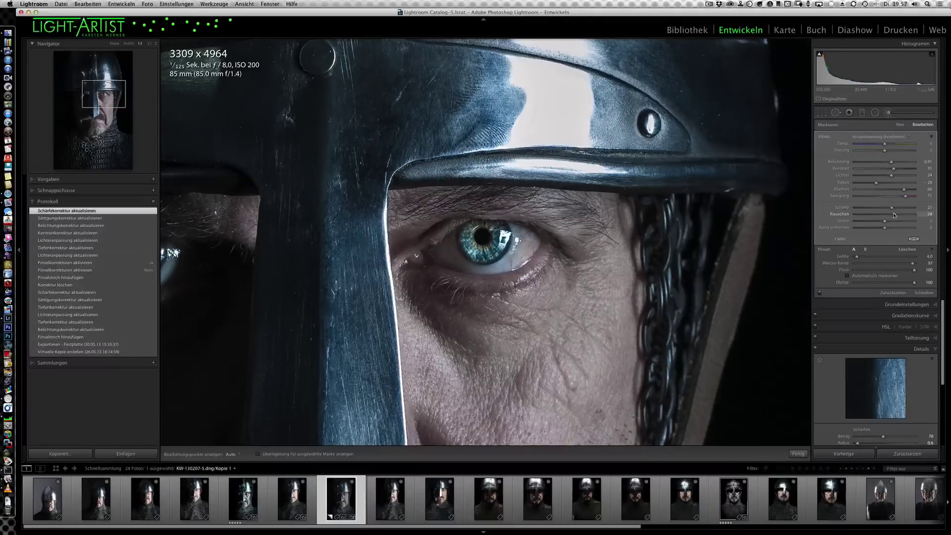
{"action": "left_click_drag", "start_coordinate": [893, 214], "coordinate": [887, 214]}
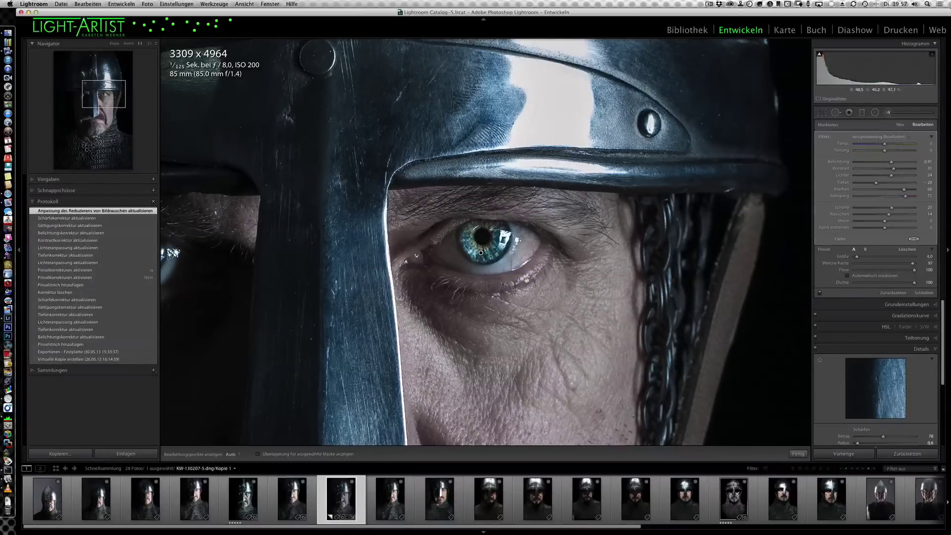
Zoom out to fit the whole knight portrait in the window.
{"action": "key", "text": "z"}
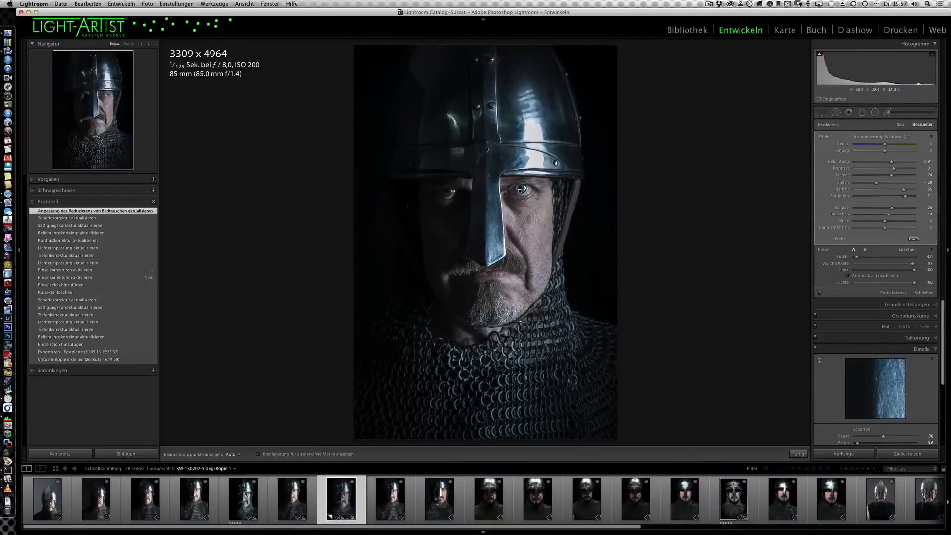
Zoom back to a 1:1 close-up of the knight's left eye.
{"action": "key", "text": "z"}
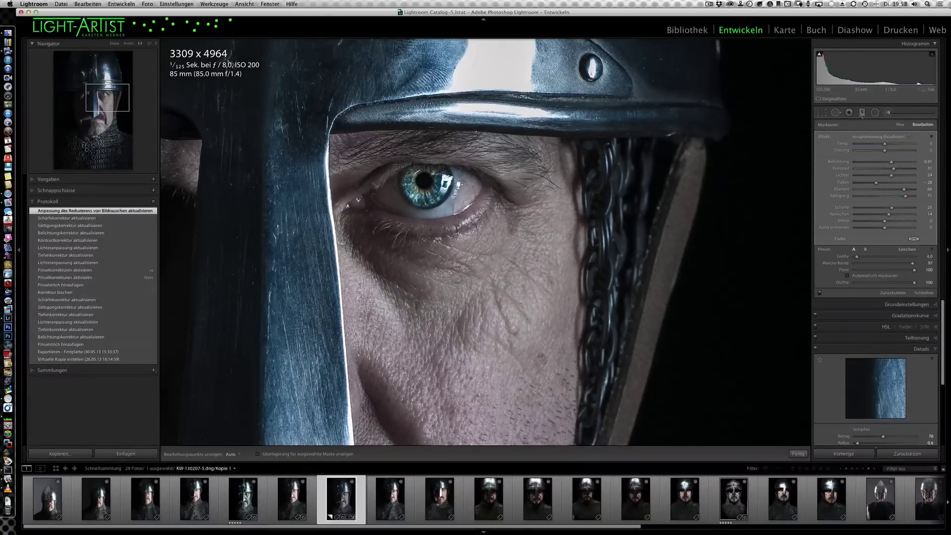
{"action": "left_click", "coordinate": [931, 137]}
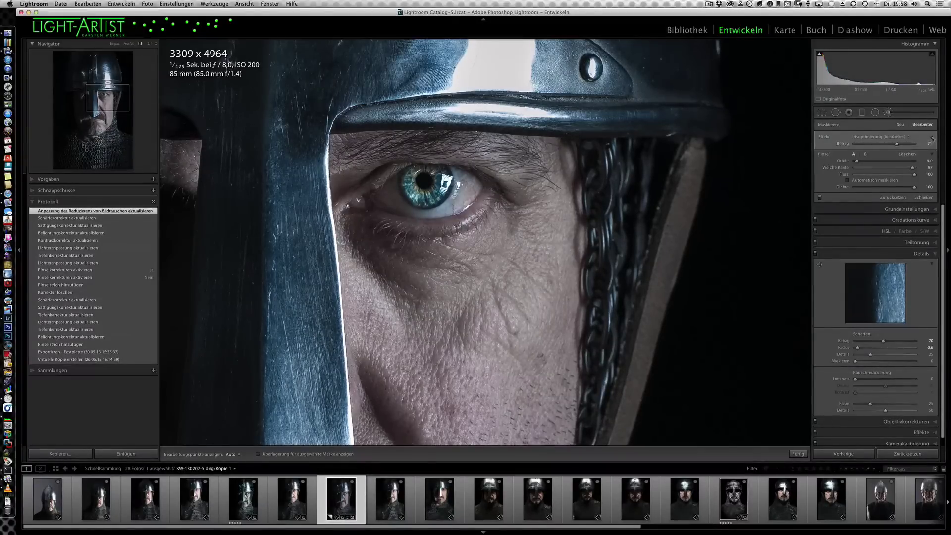
{"action": "left_click", "coordinate": [932, 139]}
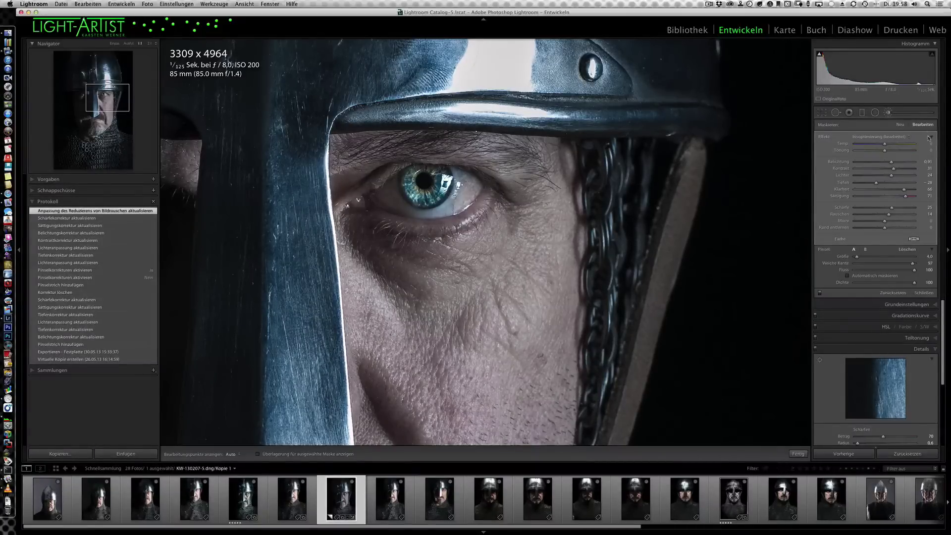
{"action": "left_click", "coordinate": [930, 137]}
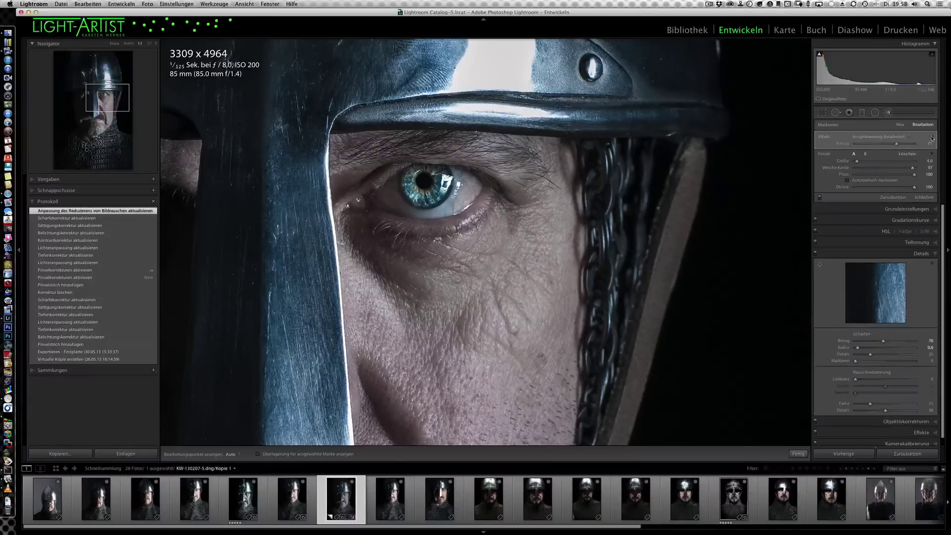
{"action": "left_click", "coordinate": [932, 137]}
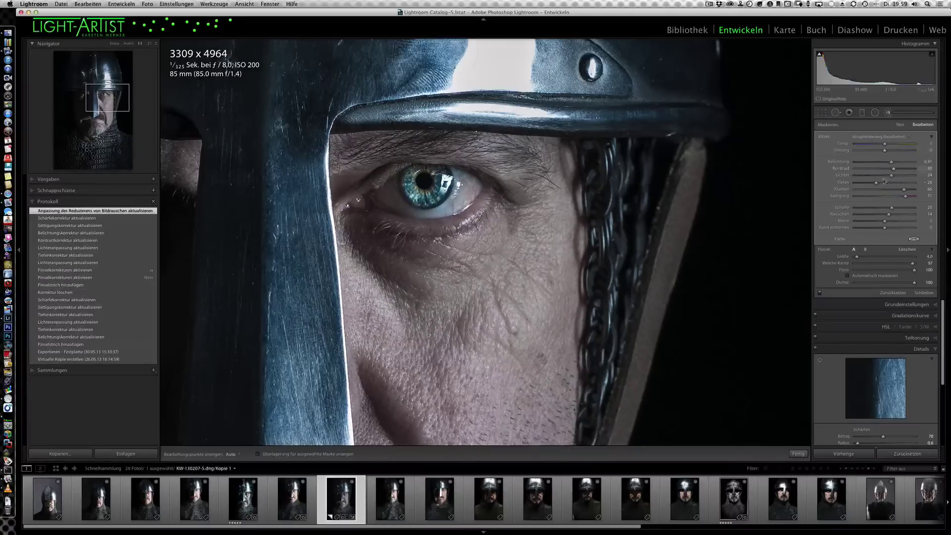
Set the eye brush's overall Betrag amount to 54, then re-expand the individual effect sliders.
{"action": "left_click", "coordinate": [930, 137]}
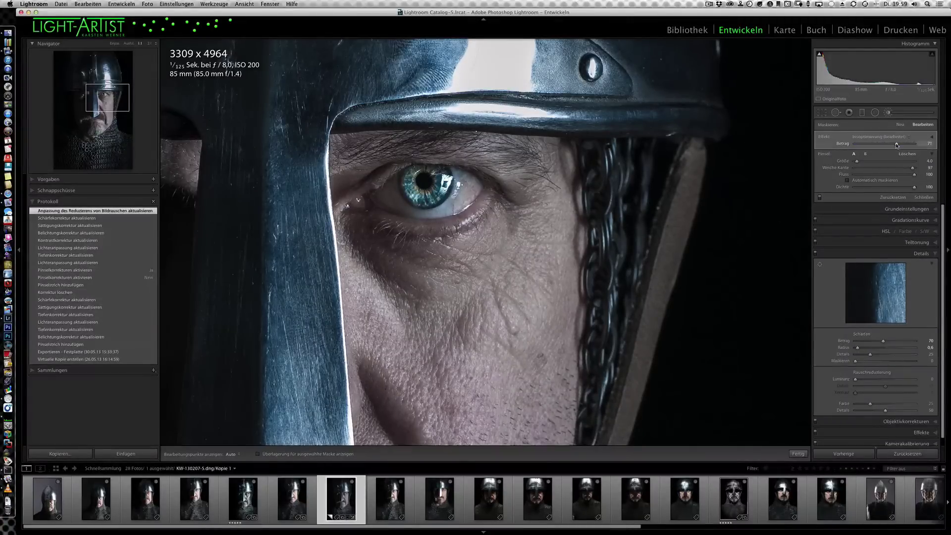
{"action": "left_click_drag", "start_coordinate": [896, 143], "coordinate": [910, 144]}
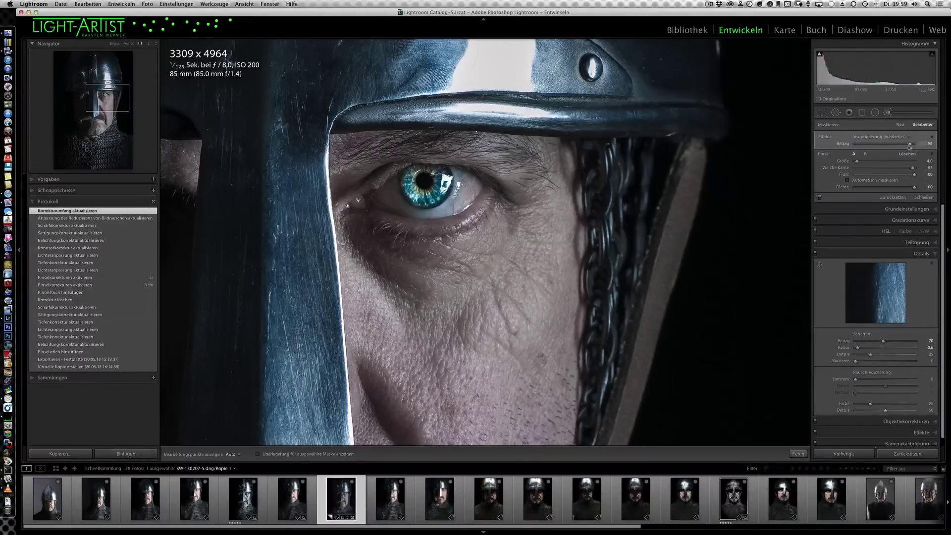
{"action": "left_click_drag", "start_coordinate": [910, 146], "coordinate": [879, 144]}
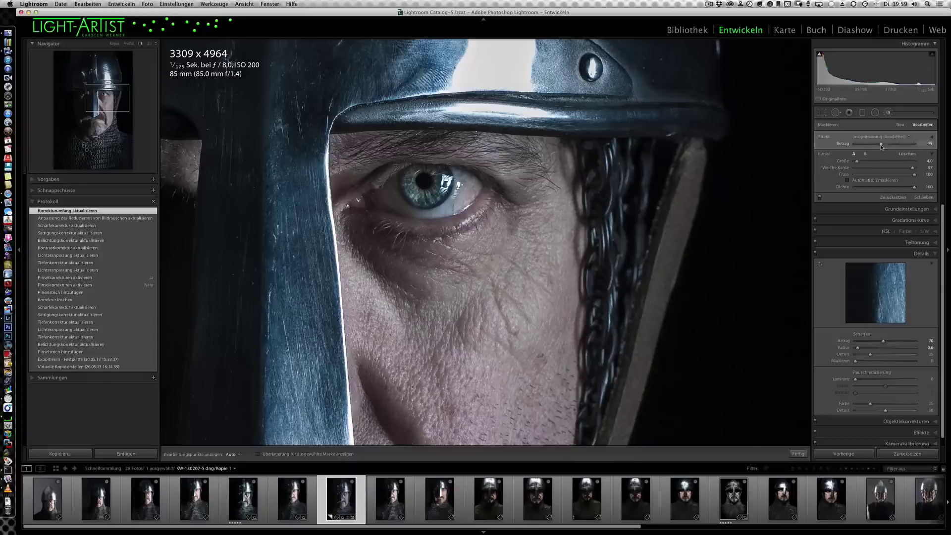
{"action": "left_click_drag", "start_coordinate": [879, 146], "coordinate": [886, 145]}
{"action": "left_click_drag", "start_coordinate": [884, 144], "coordinate": [886, 145]}
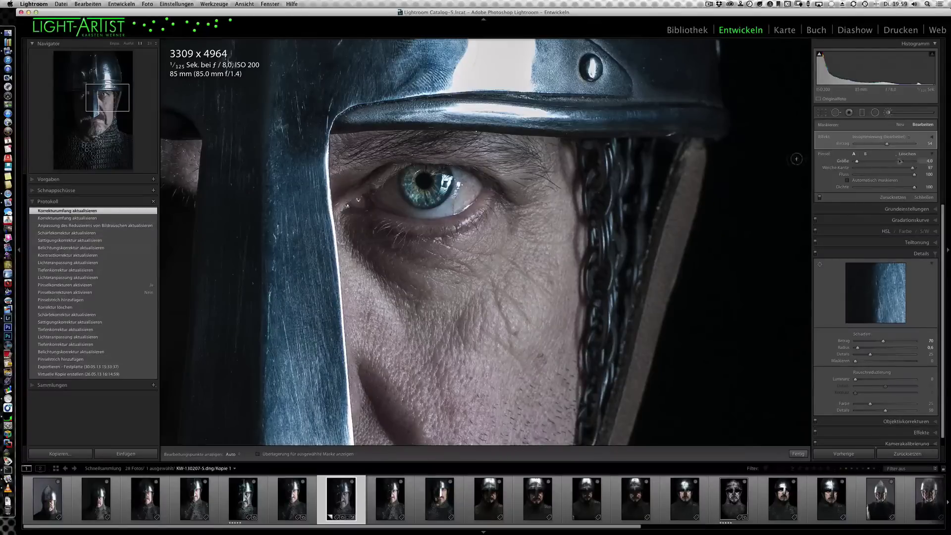
{"action": "left_click", "coordinate": [931, 137]}
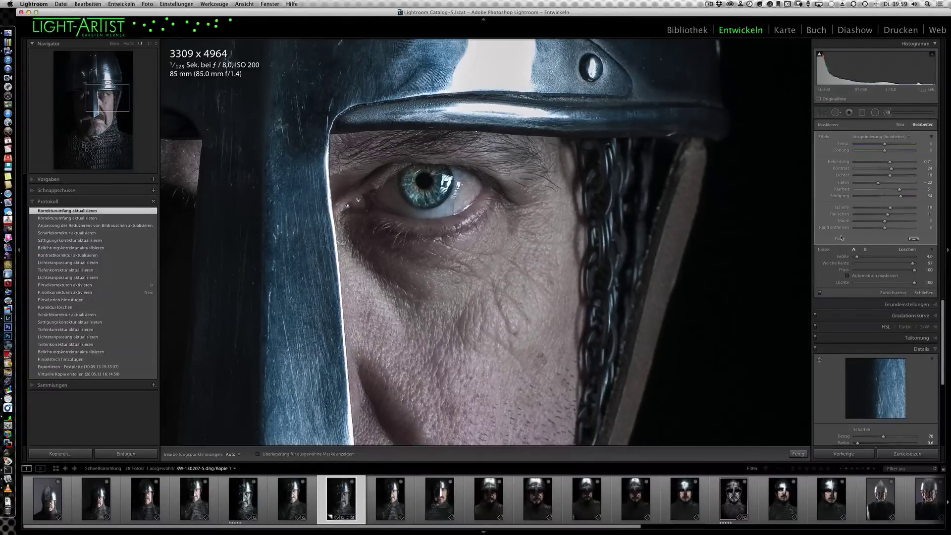
Toggle the eye brush adjustment off and back on, then fit the full portrait in view.
{"action": "left_click", "coordinate": [819, 293]}
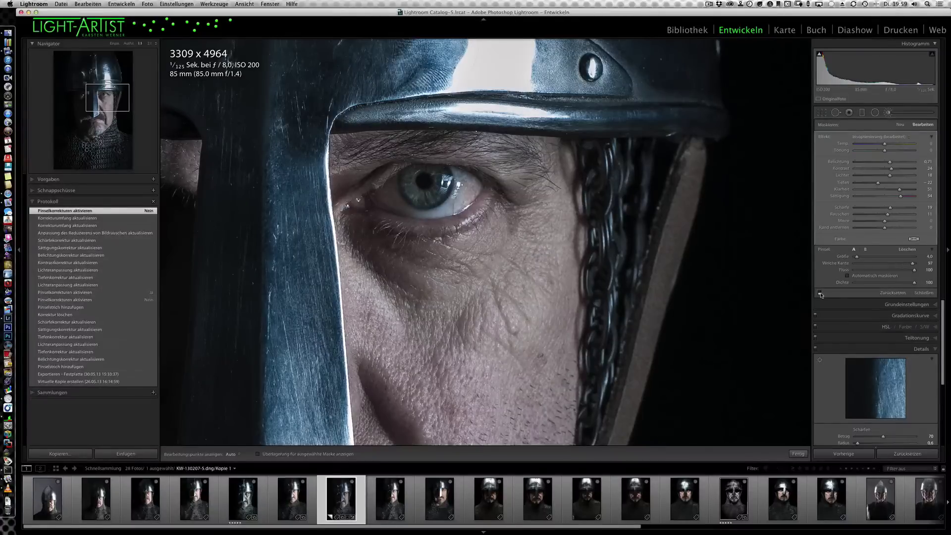
{"action": "left_click", "coordinate": [820, 294]}
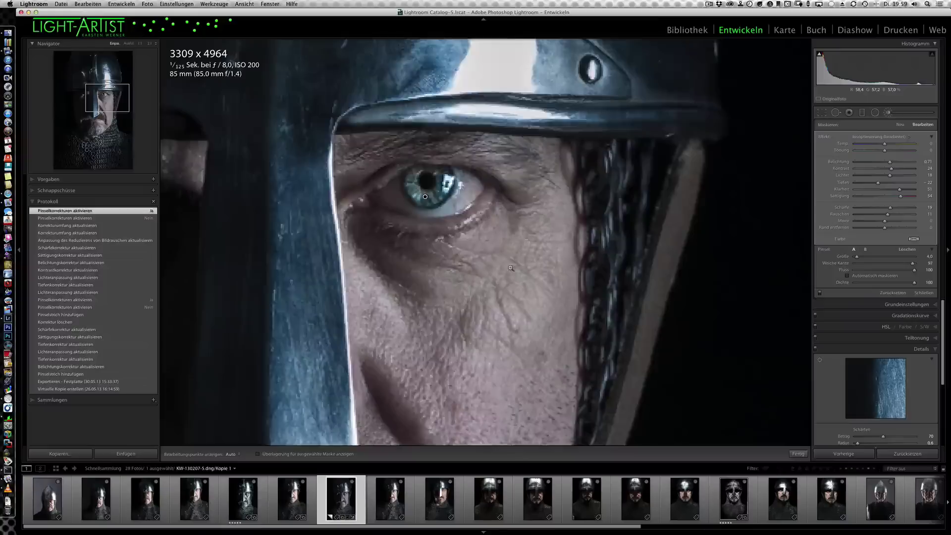
{"action": "left_click", "coordinate": [509, 267]}
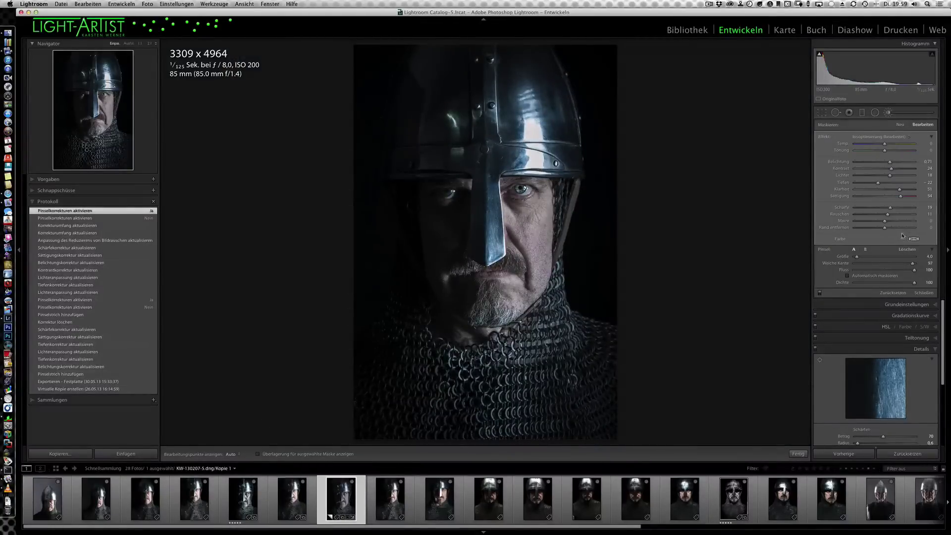
Raise the eye brush's overall Betrag amount from 54 toward 72.
{"action": "left_click", "coordinate": [930, 138]}
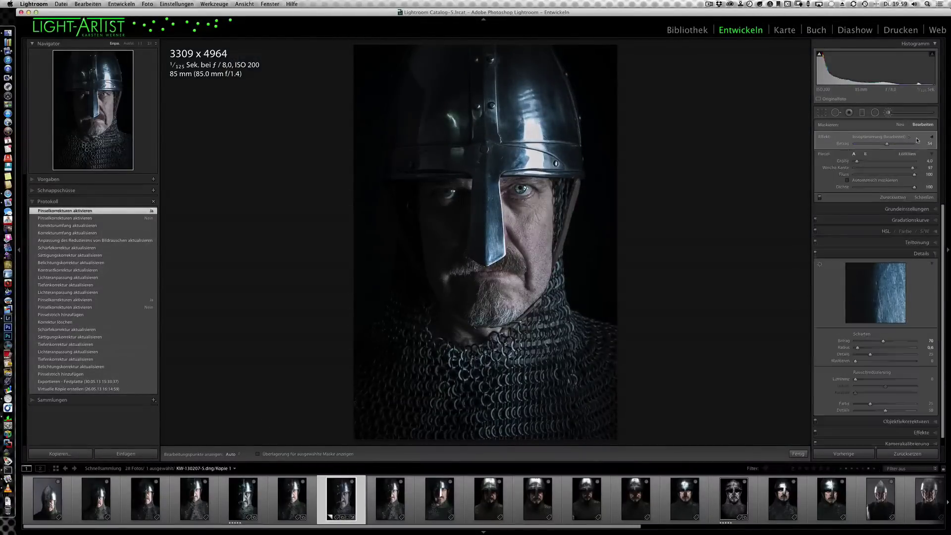
{"action": "mouse_move", "coordinate": [886, 143]}
{"action": "left_mouse_down"}
{"action": "mouse_move", "coordinate": [897, 144]}
{"action": "mouse_move", "coordinate": [886, 145]}
{"action": "left_mouse_up"}
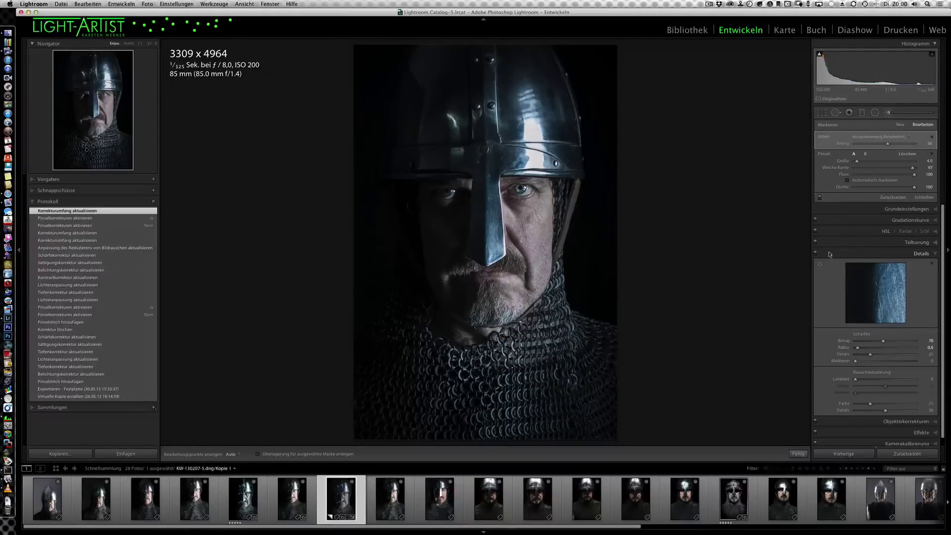
Expand the eye brush's effect sliders to show exposure 0.72 and saturation 56.
{"action": "left_click", "coordinate": [931, 137]}
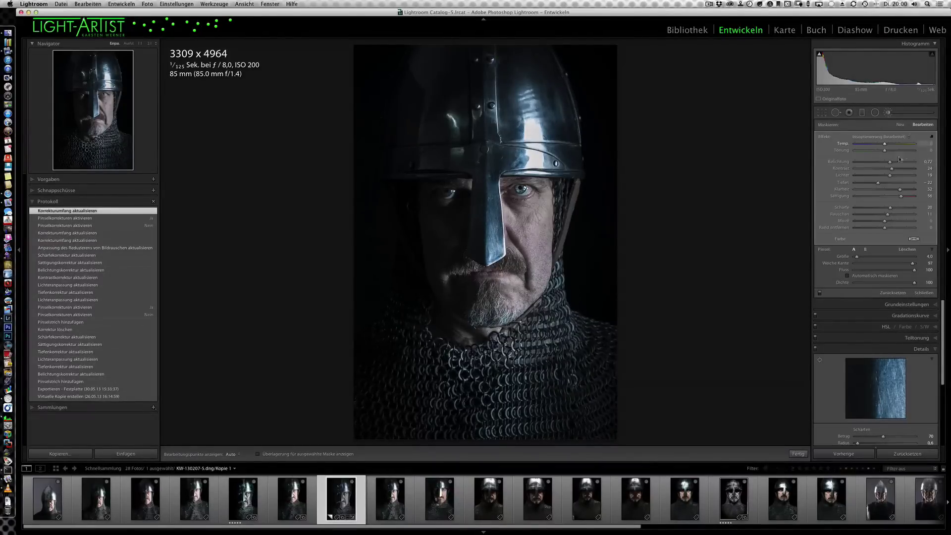